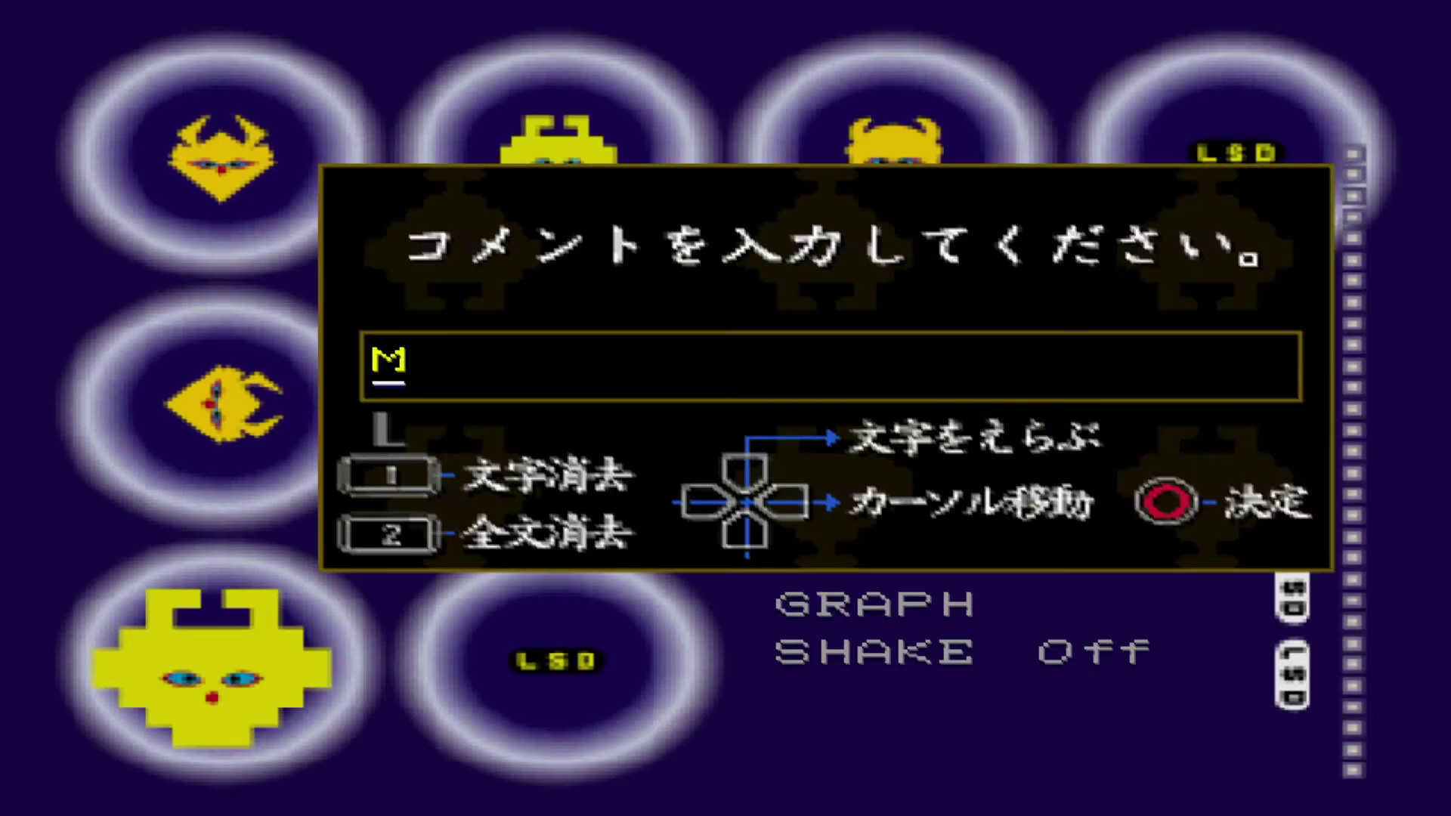
- Save the day-125 progress with comment 'M', then browse the main menu options
{"action": "key", "text": "Return"}
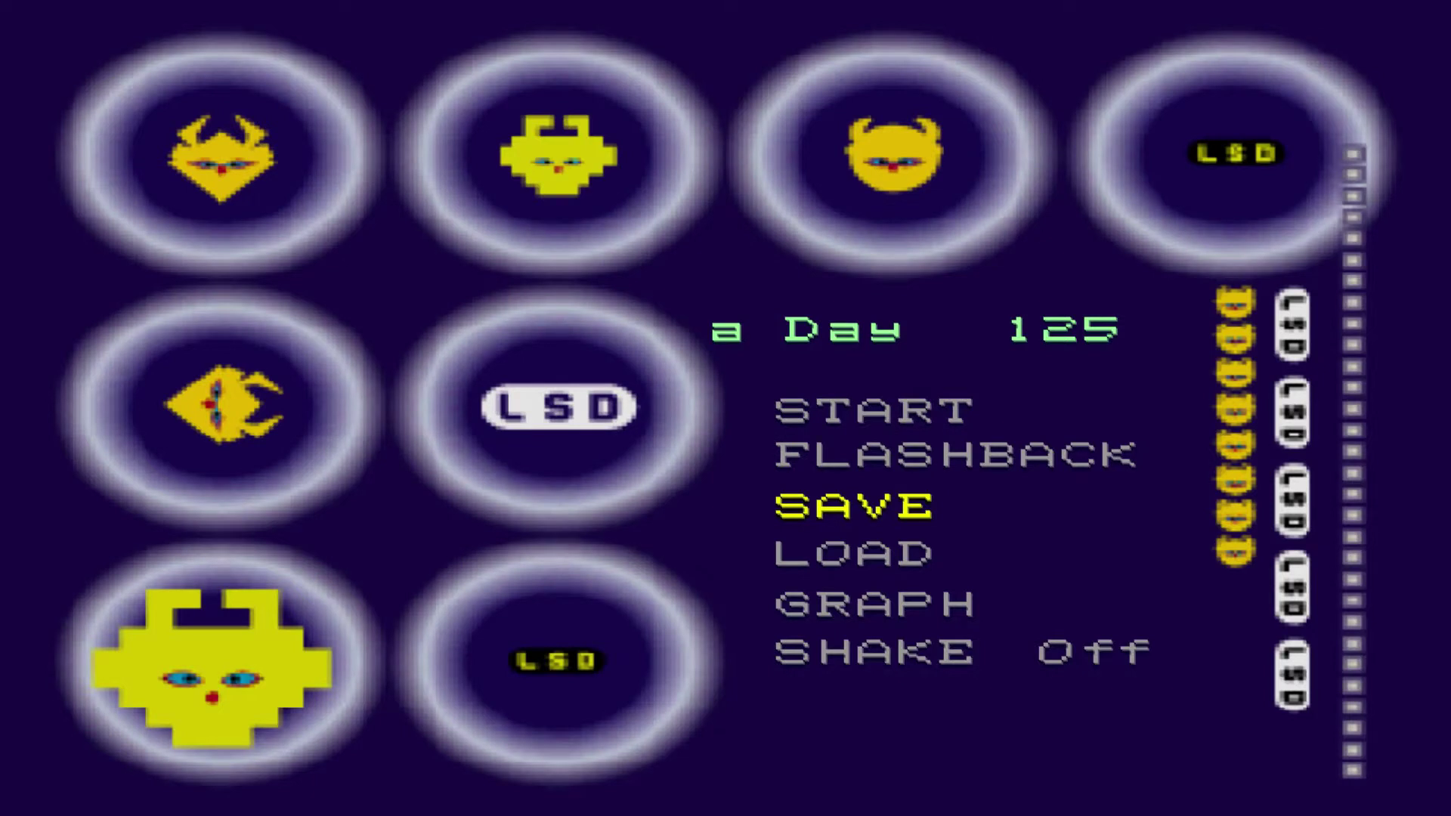
{"action": "key", "text": "Down"}
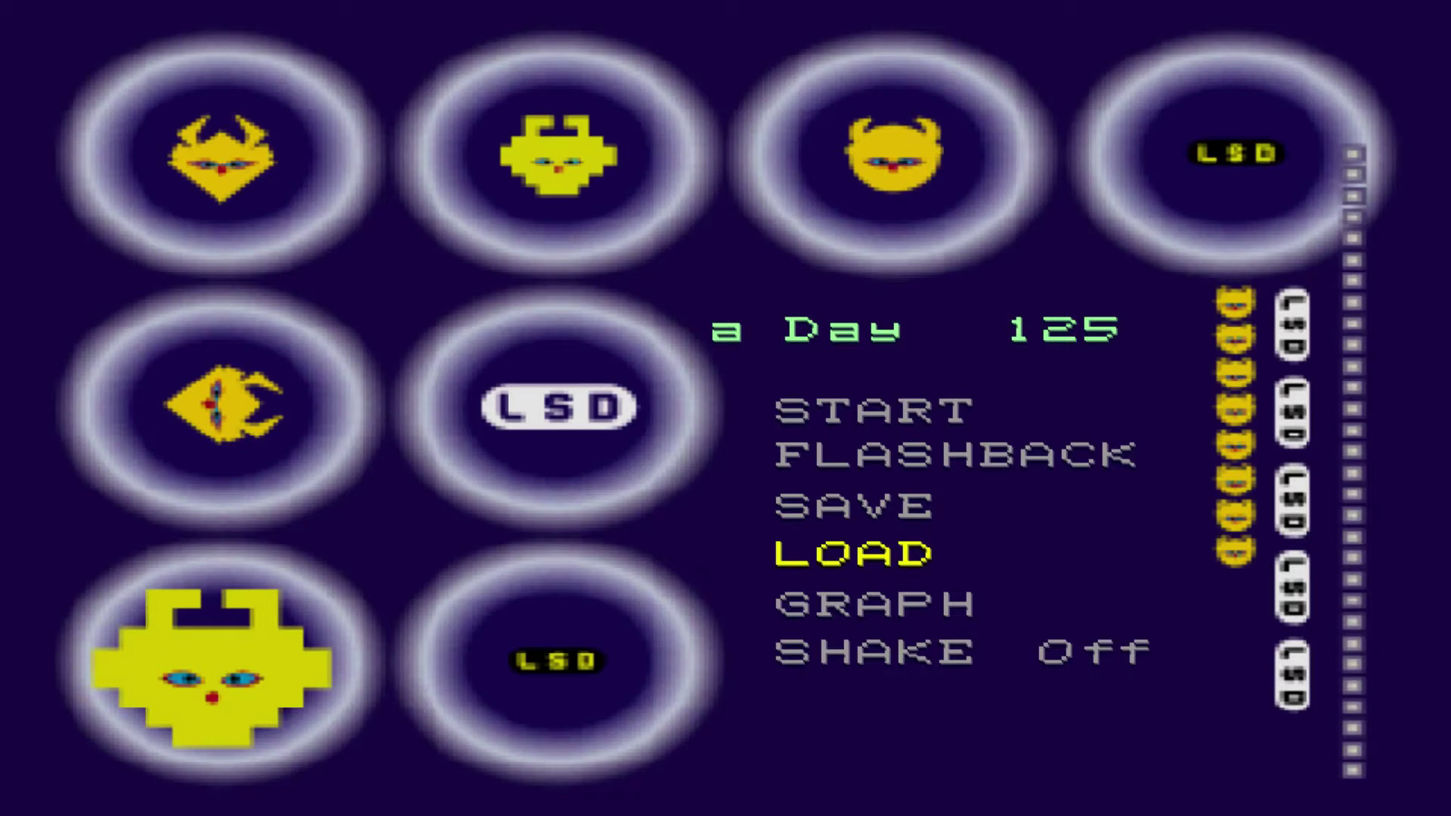
{"action": "key", "text": "Down"}
{"action": "key", "text": "Up"}
{"action": "key", "text": "Up"}
{"action": "key", "text": "Up"}
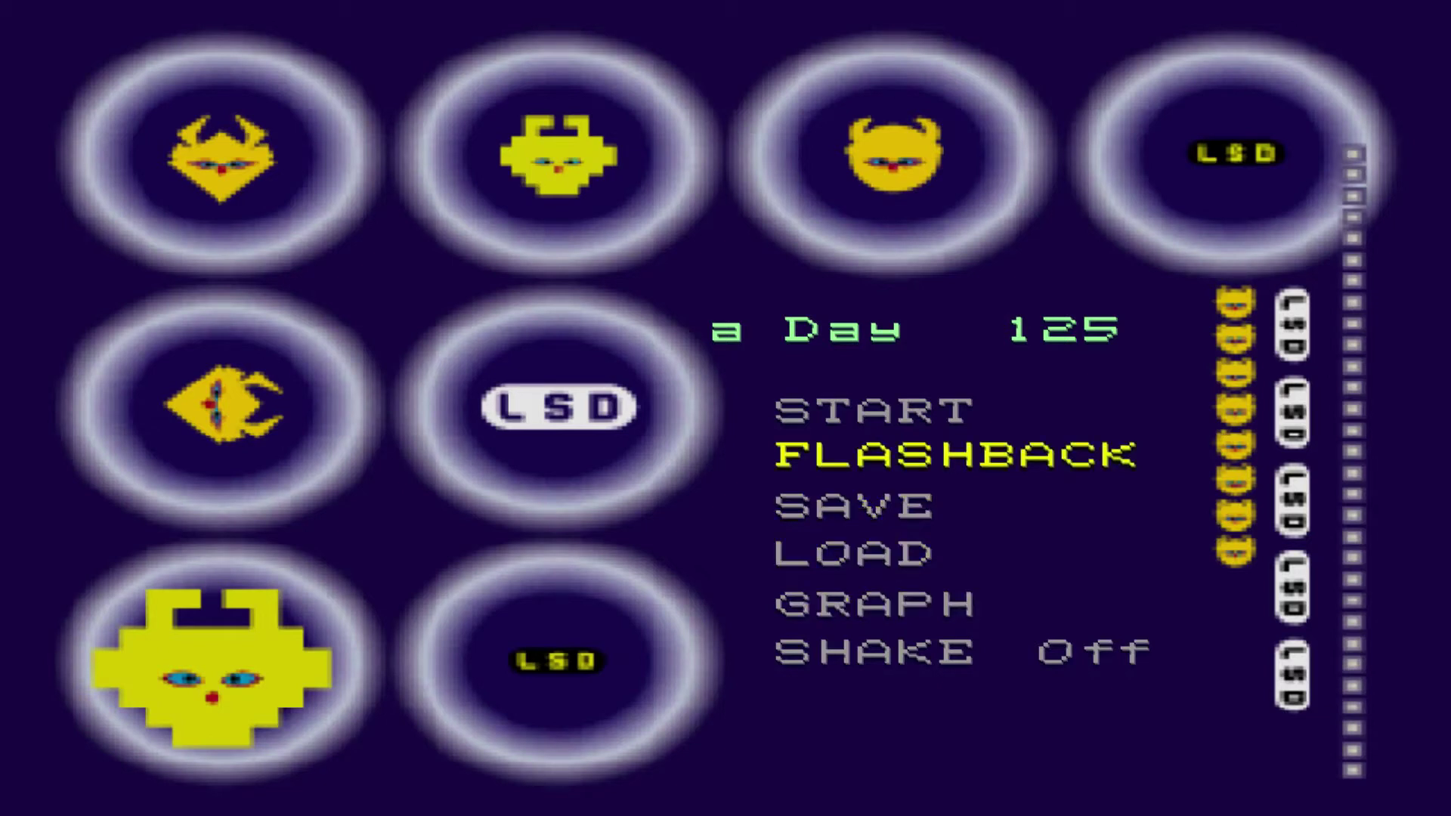
- Cycle through the main menu entries, heading toward the start-dream choice
{"action": "key", "text": "Up"}
{"action": "key", "text": "Down"}
{"action": "key", "text": "Down"}
{"action": "key", "text": "Up"}
{"action": "key", "text": "Up"}
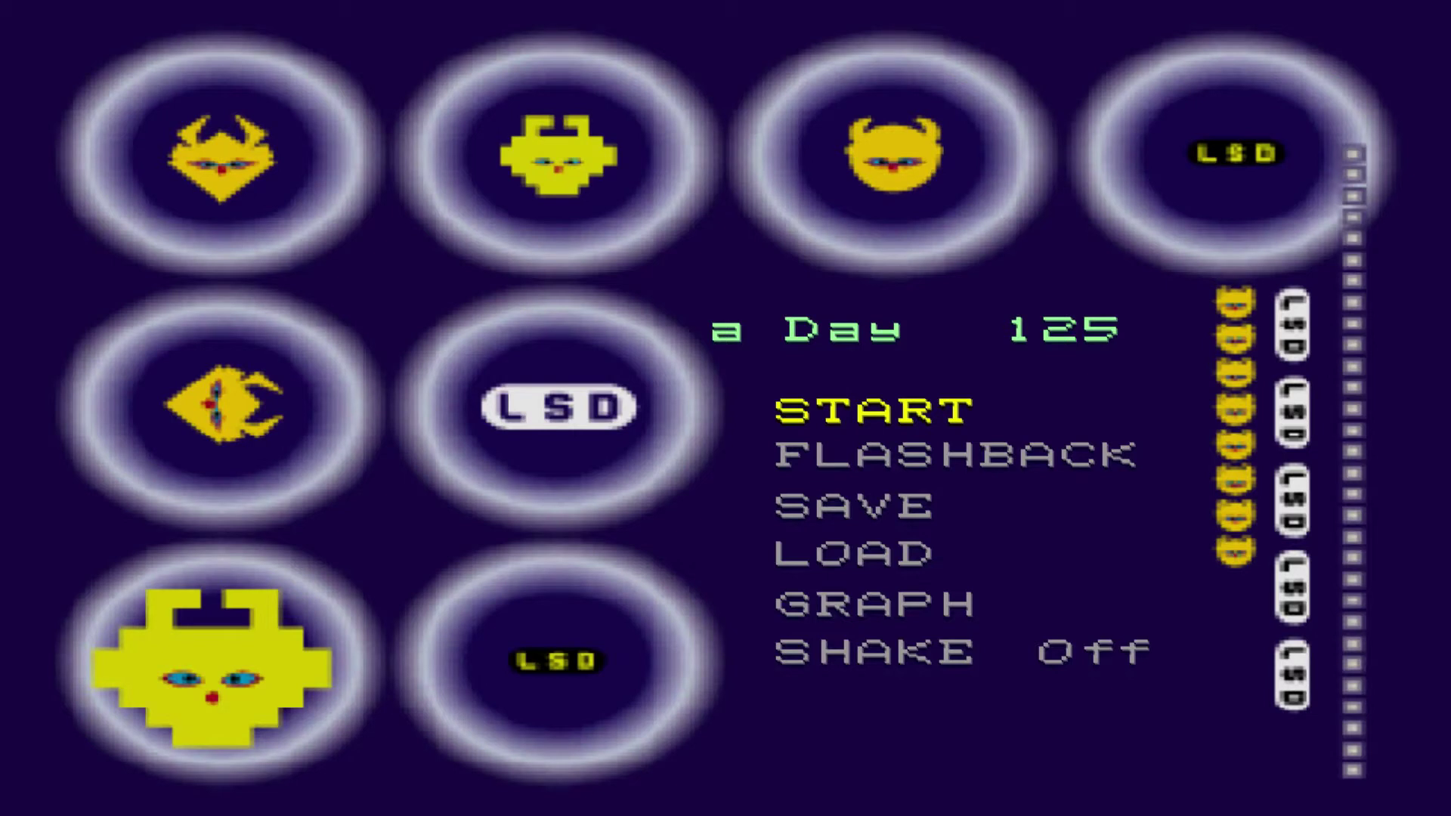
{"action": "key", "text": "Up"}
{"action": "key", "text": "Down"}
{"action": "key", "text": "Up"}
{"action": "key", "text": "Down"}
- Bring the menu cursor back to the start-dream choice
{"action": "key", "text": "Down"}
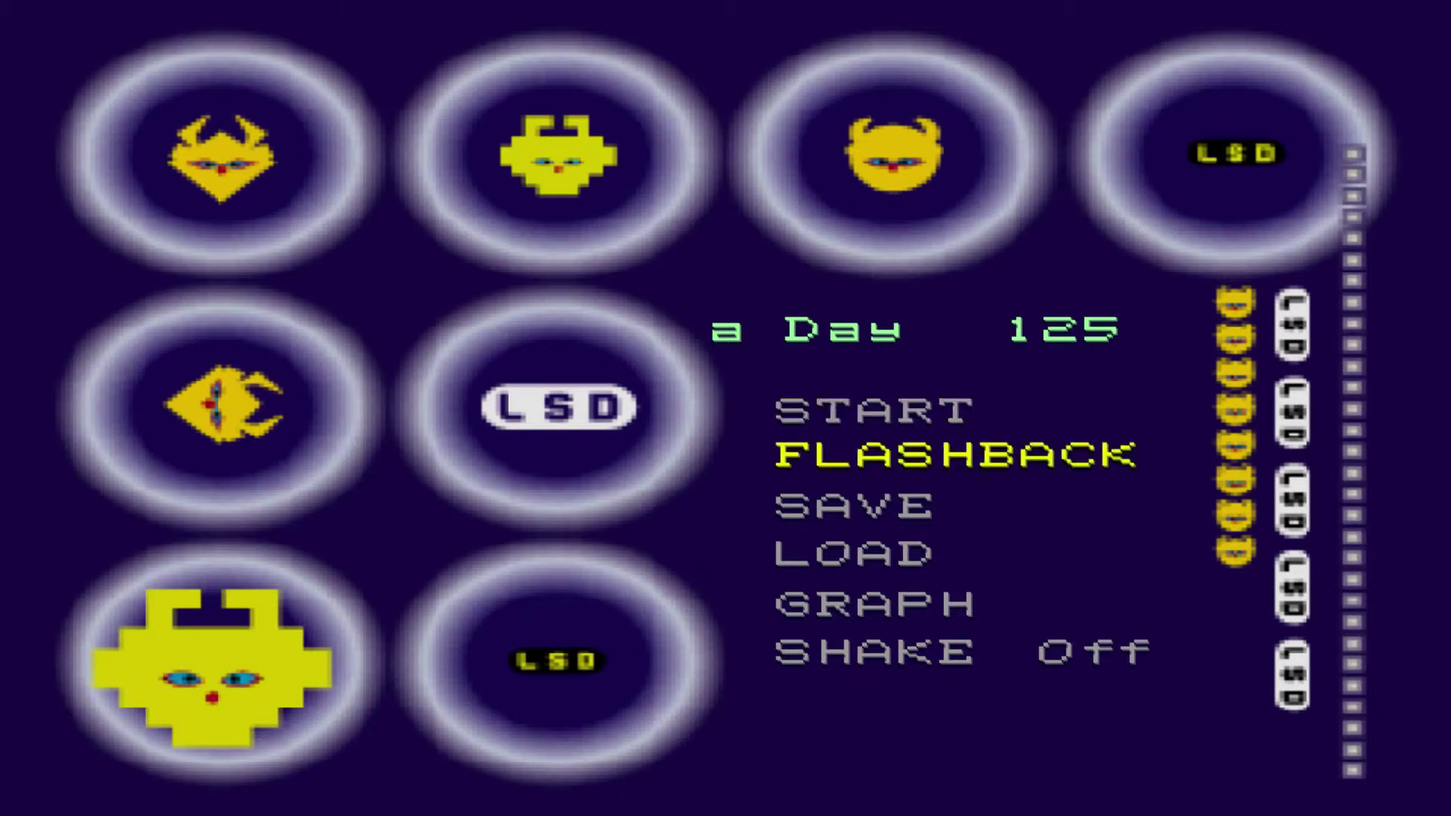
{"action": "key", "text": "Up"}
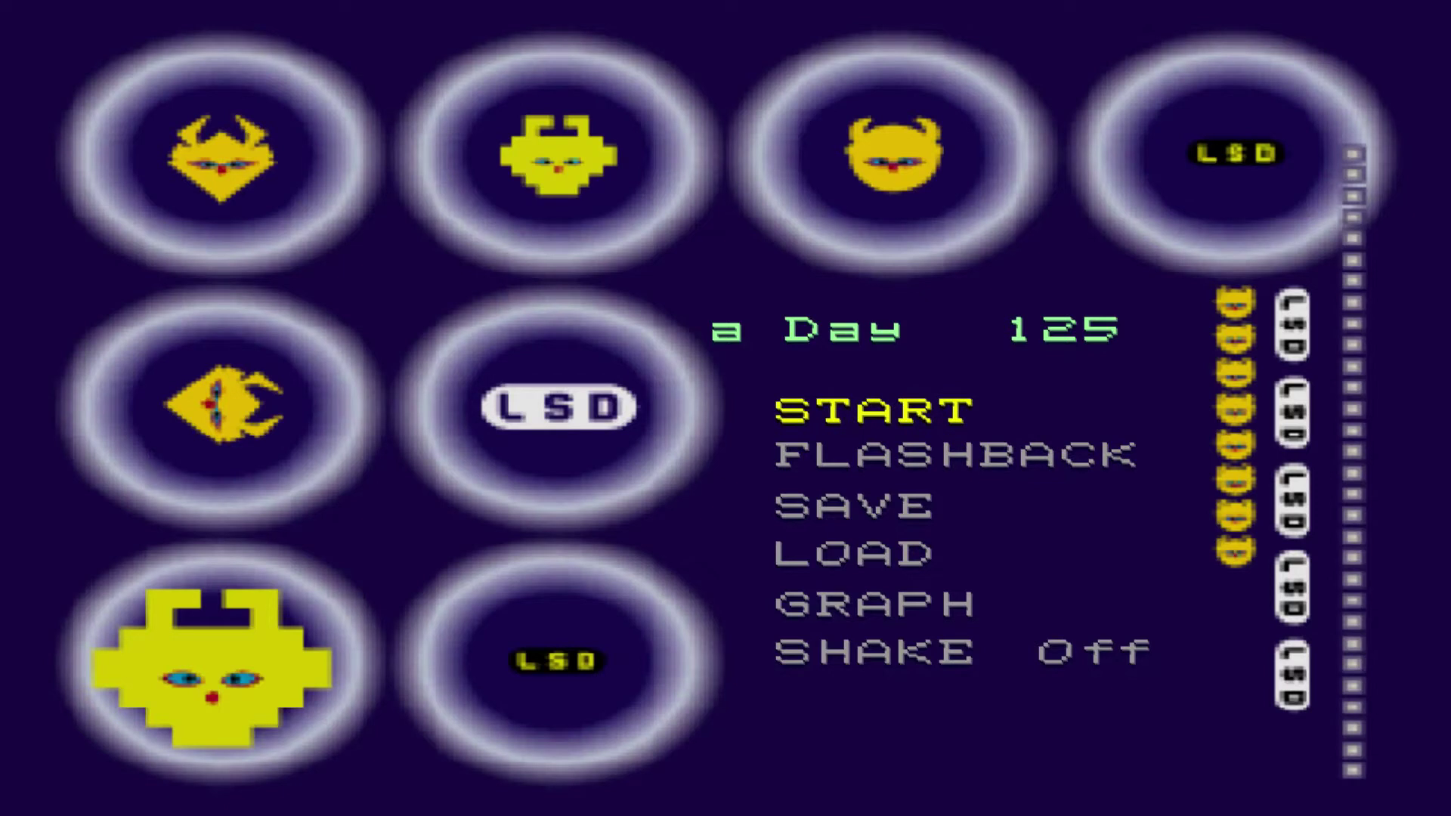
{"action": "key", "text": "Down"}
{"action": "key", "text": "Up"}
{"action": "key", "text": "Down"}
{"action": "key", "text": "Up"}
{"action": "key", "text": "Up"}
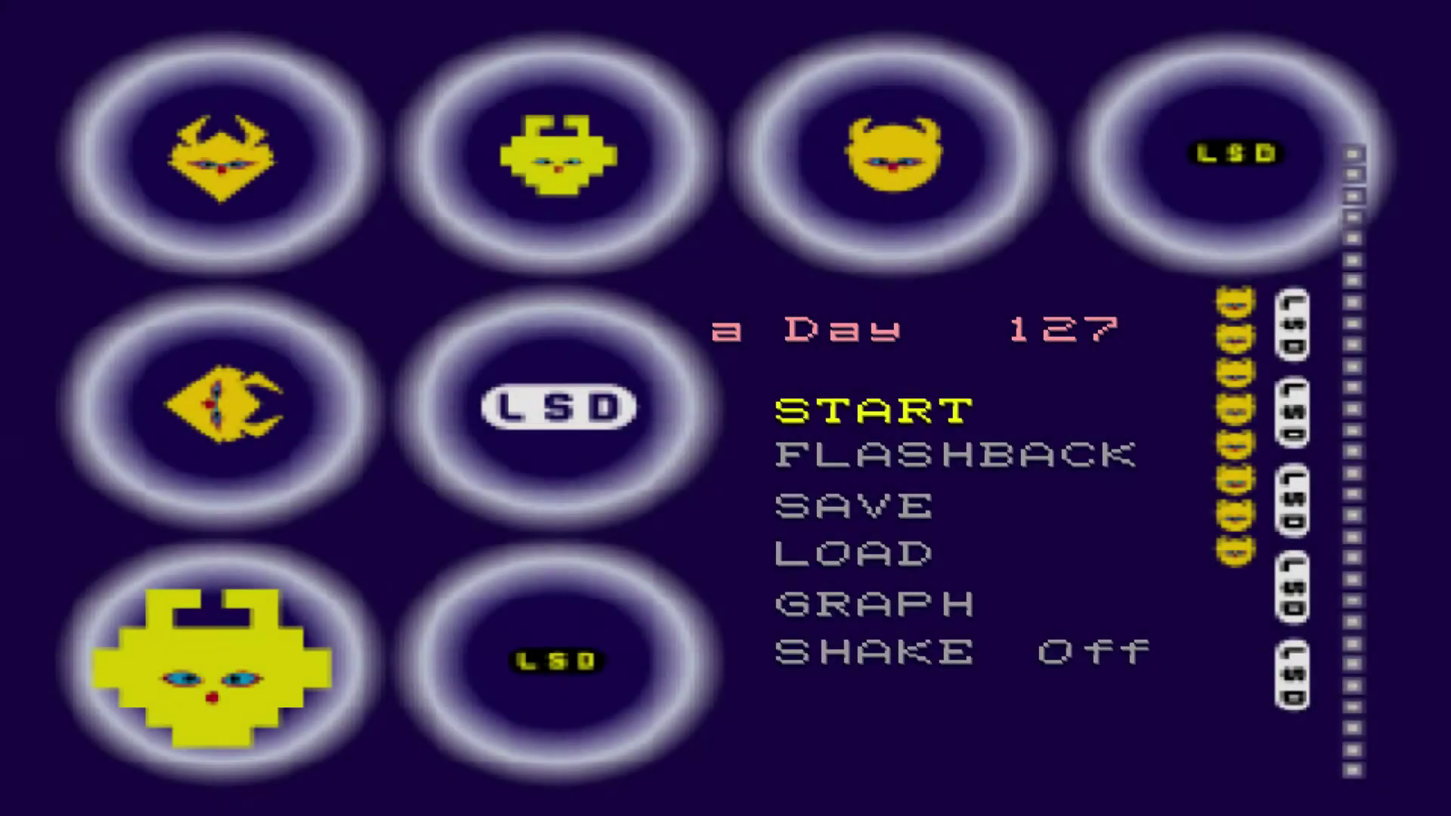
- Select START on the Day 127 menu to begin the dream
{"action": "key", "text": "Down"}
{"action": "key", "text": "Up"}
{"action": "key", "text": "Return"}
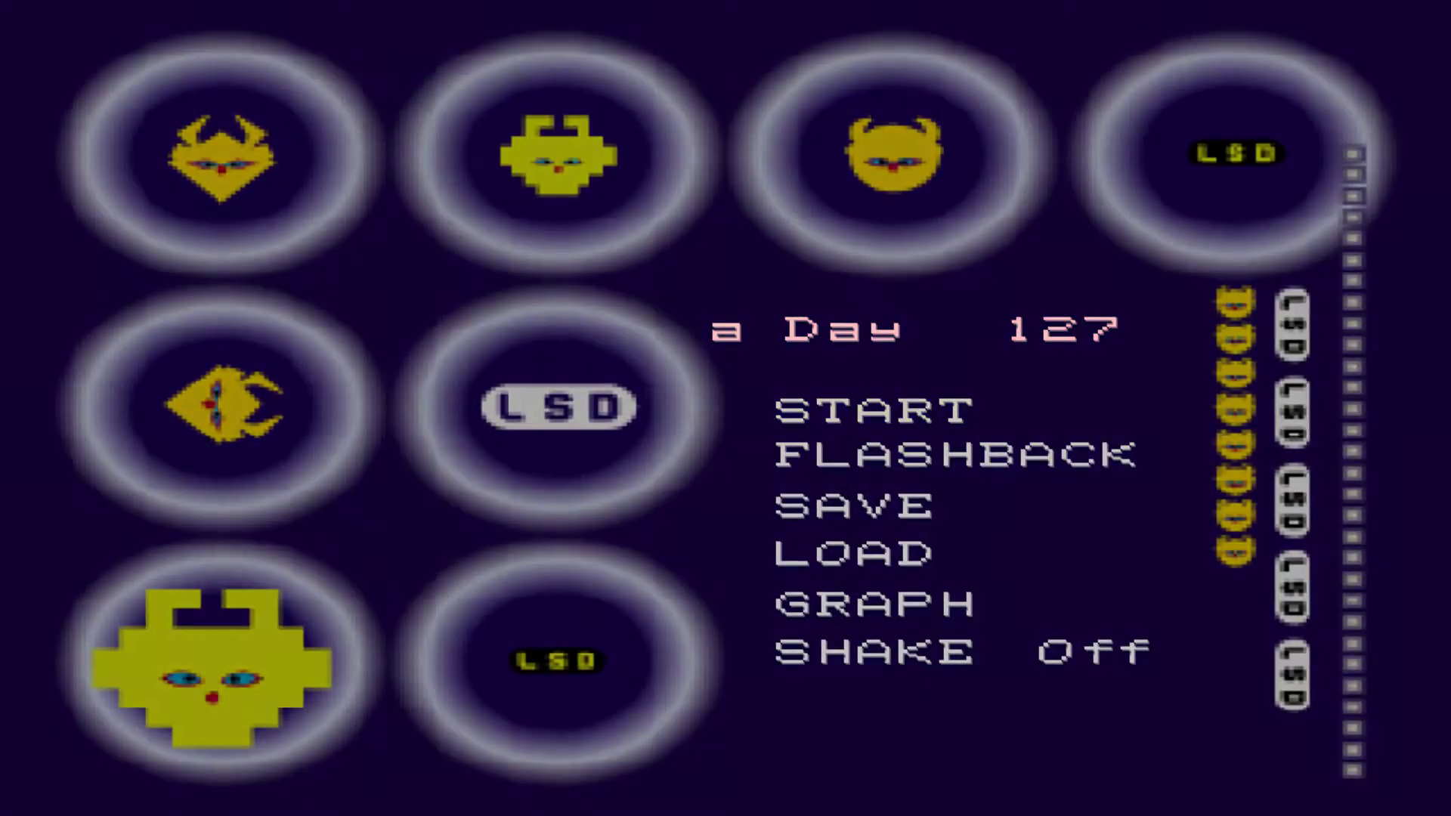